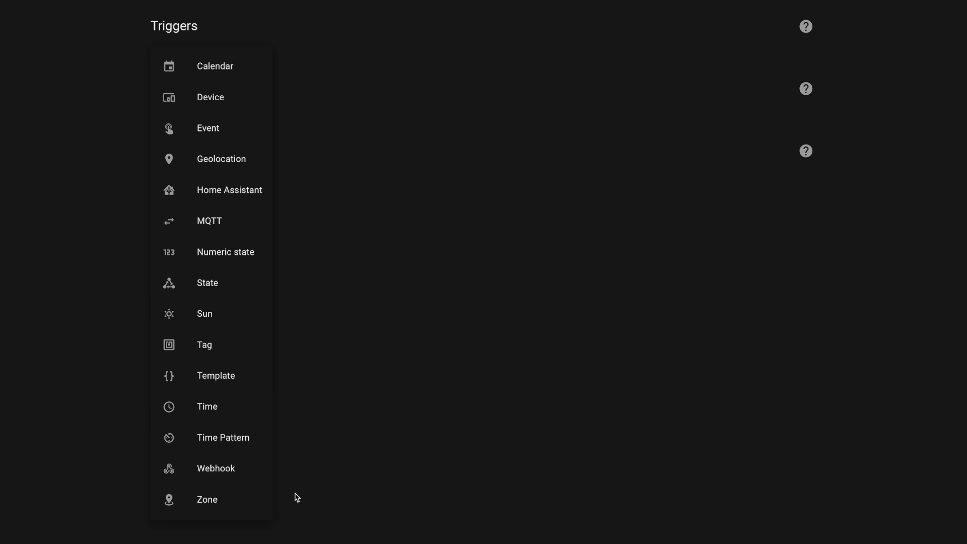
Add a State trigger for the Front Door contact sensor, binary_sensor.front_door_contact.
left_click(230, 291)
left_click(246, 125)
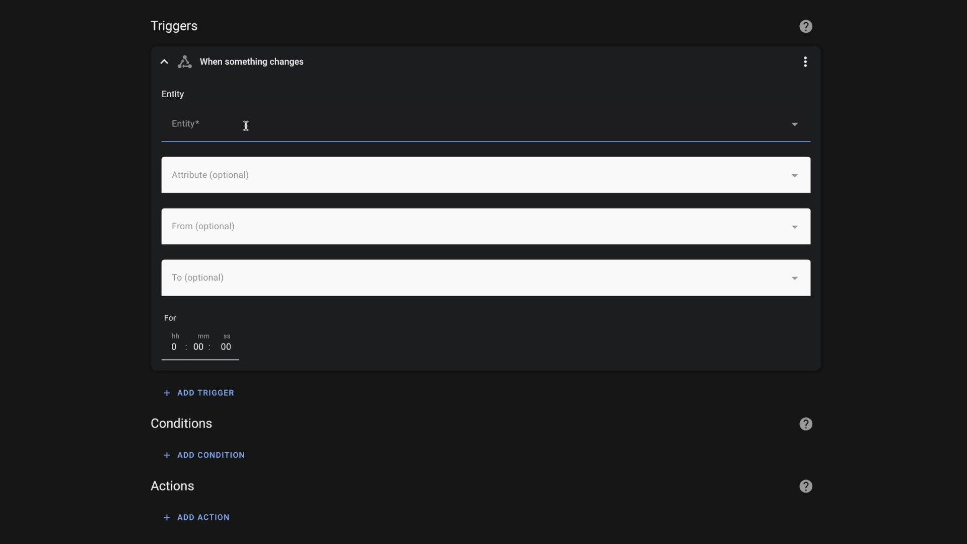
left_click(246, 126)
type("door")
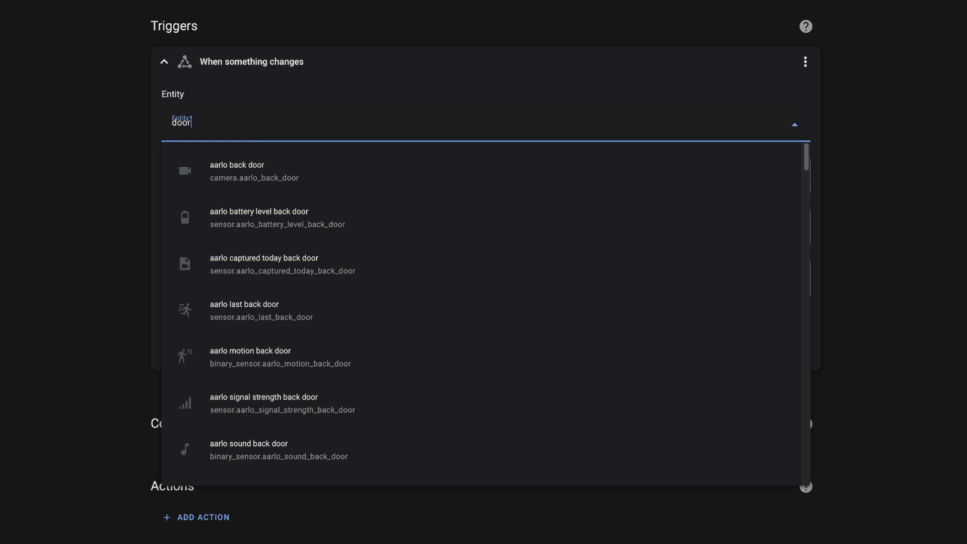
key("BackSpace")
key("BackSpace")
key("BackSpace")
key("BackSpace")
type("front")
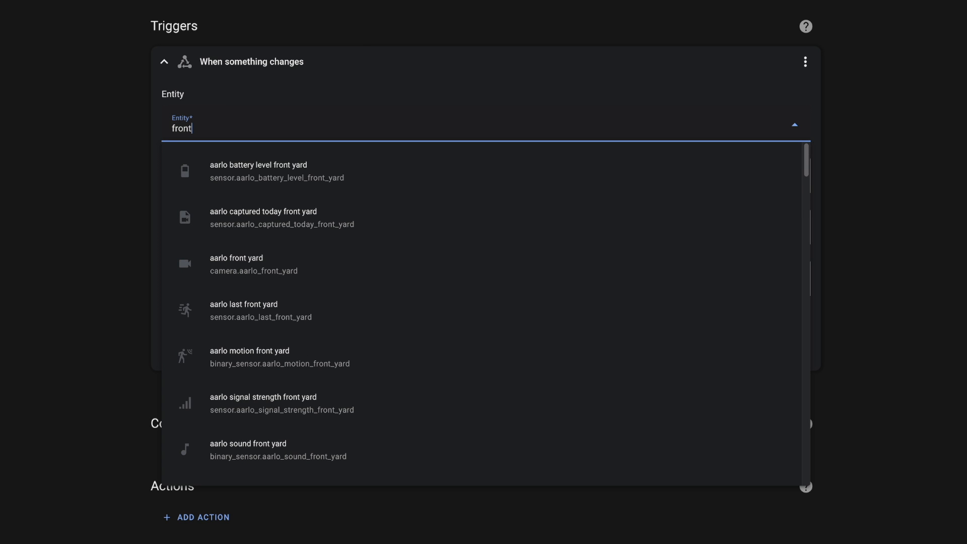
type(" door")
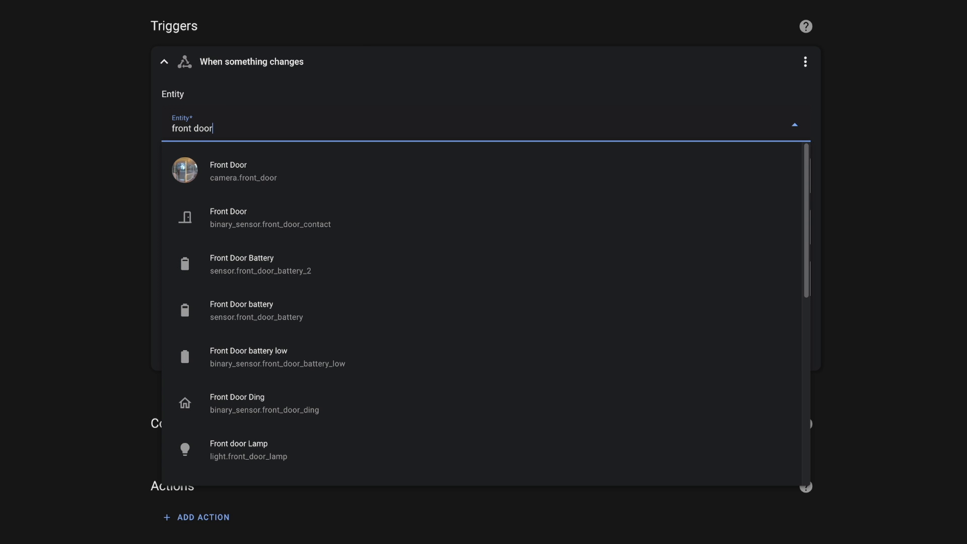
left_click(291, 231)
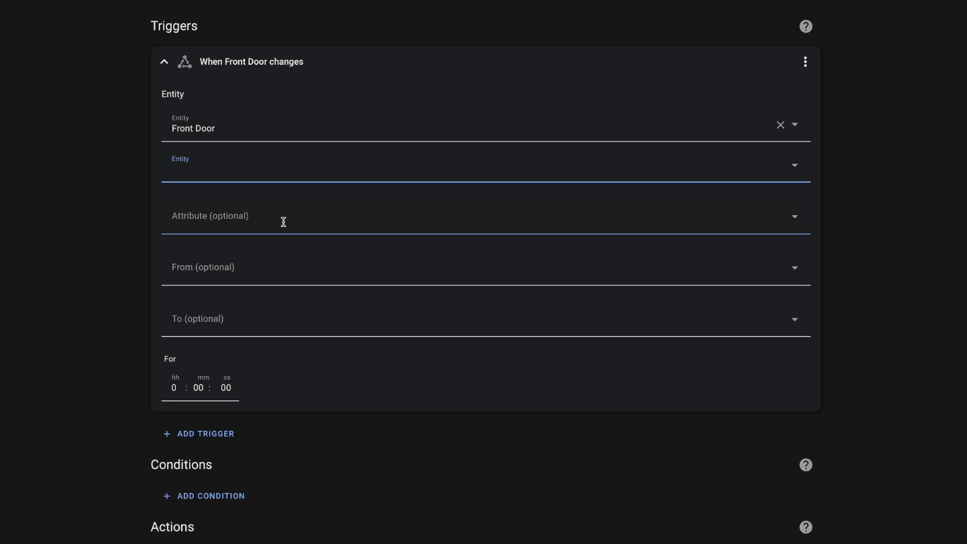
Set the Front Door trigger to fire on a change from Closed to Open, and collapse it.
left_click(254, 267)
left_click(197, 341)
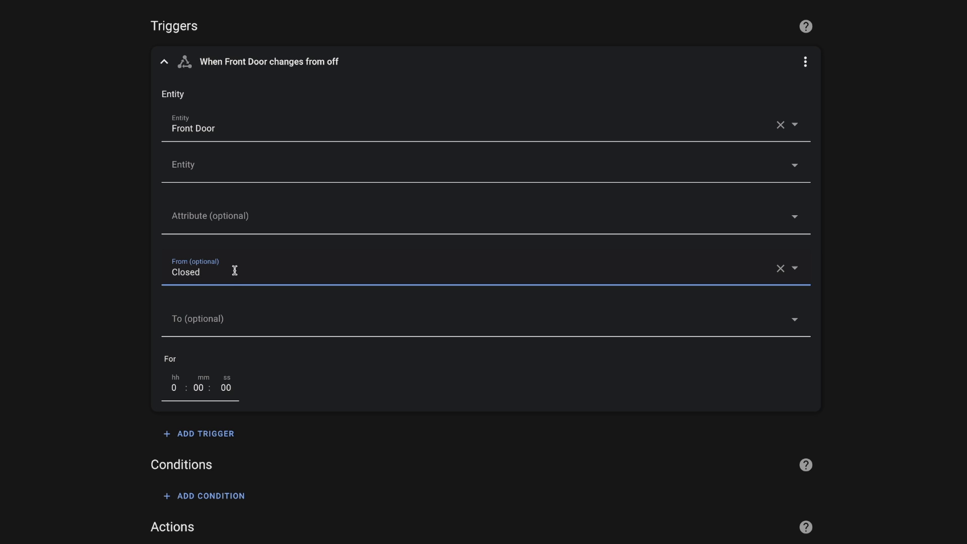
left_click(237, 322)
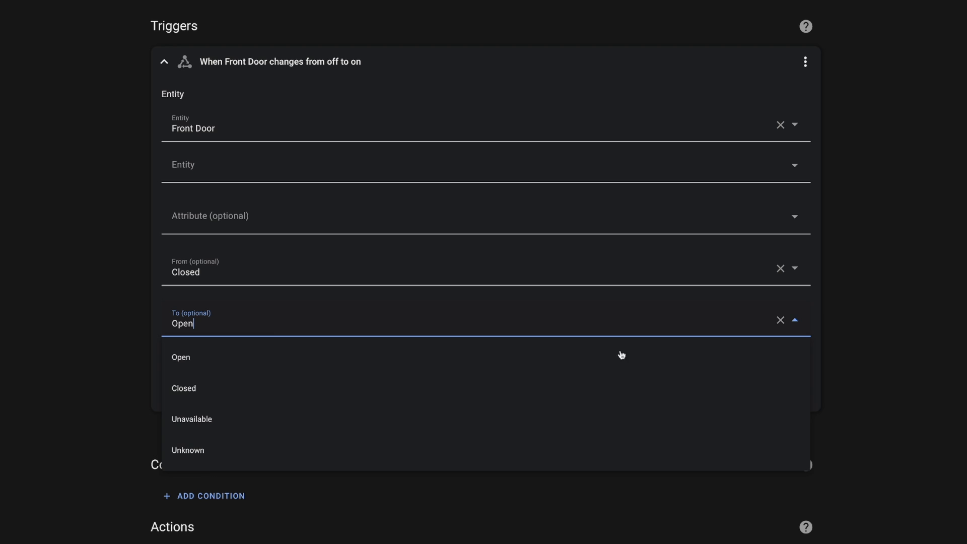
left_click(154, 73)
left_click(160, 61)
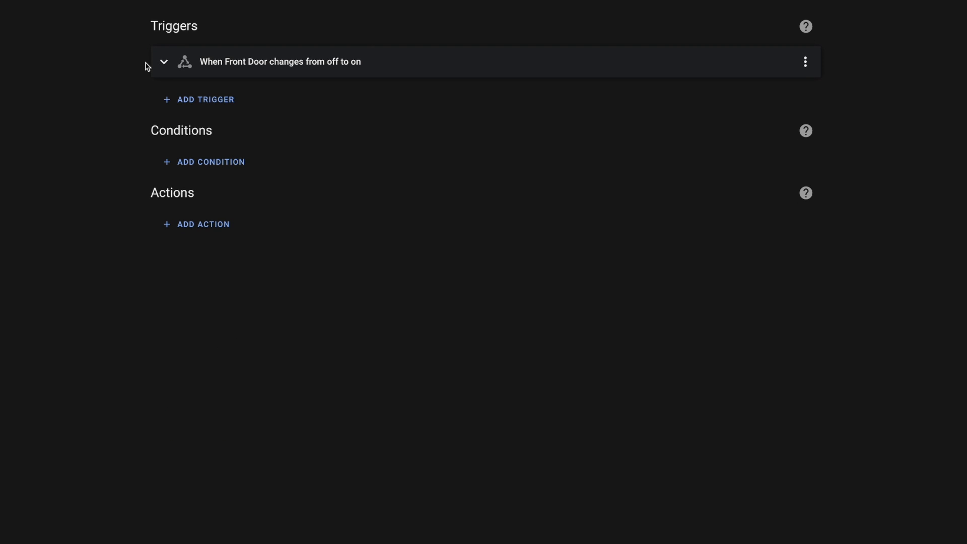
Add a State condition requiring the Sun entity to be Above horizon, and collapse it.
left_click(221, 168)
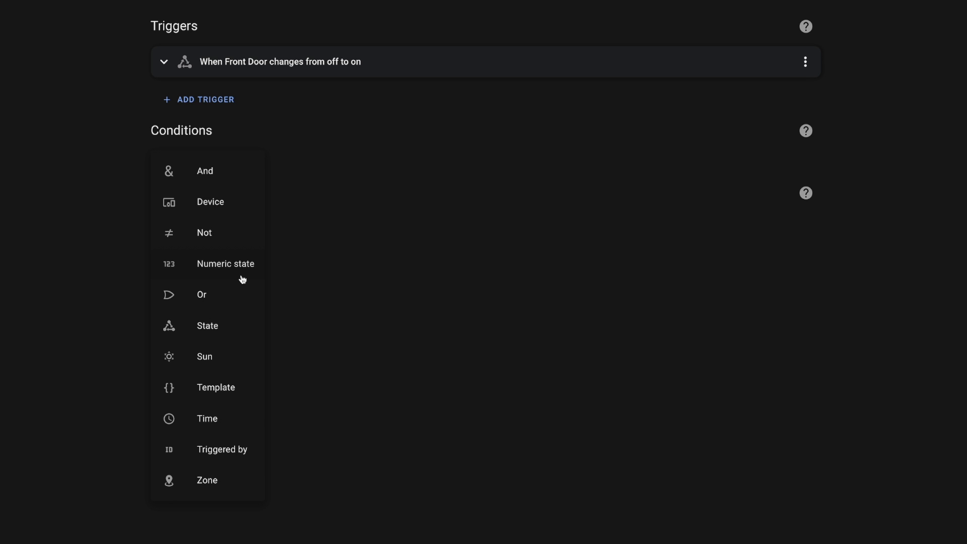
left_click(231, 328)
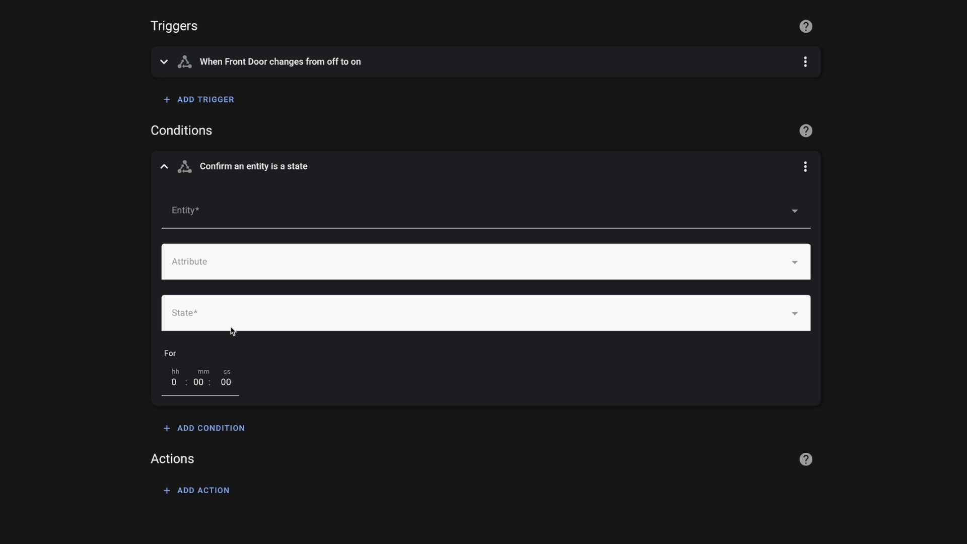
left_click(230, 210)
type("sun")
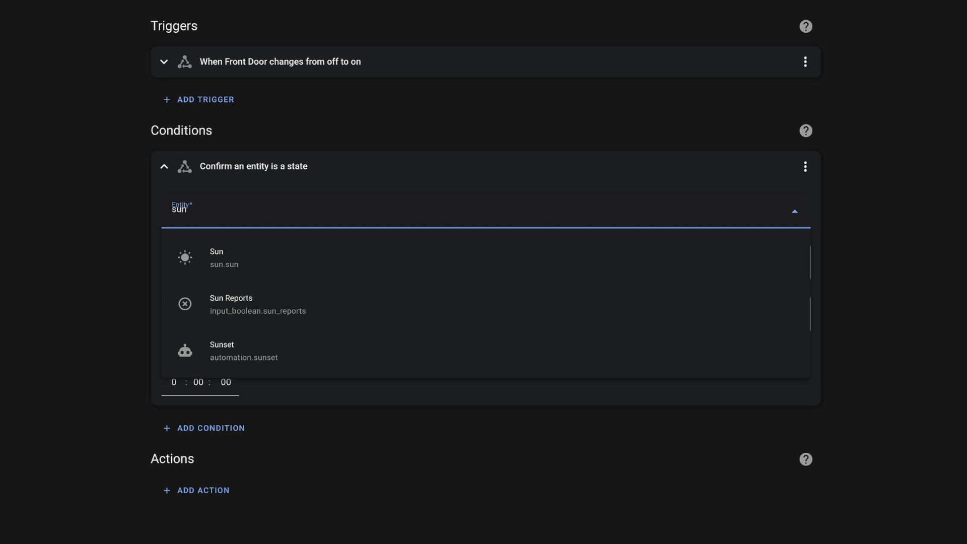
left_click(221, 260)
left_click(192, 314)
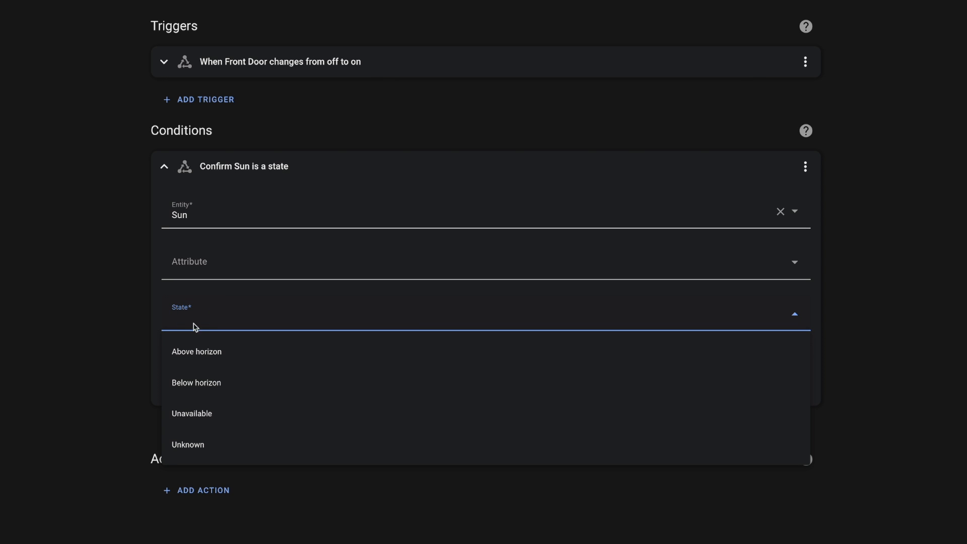
left_click(203, 351)
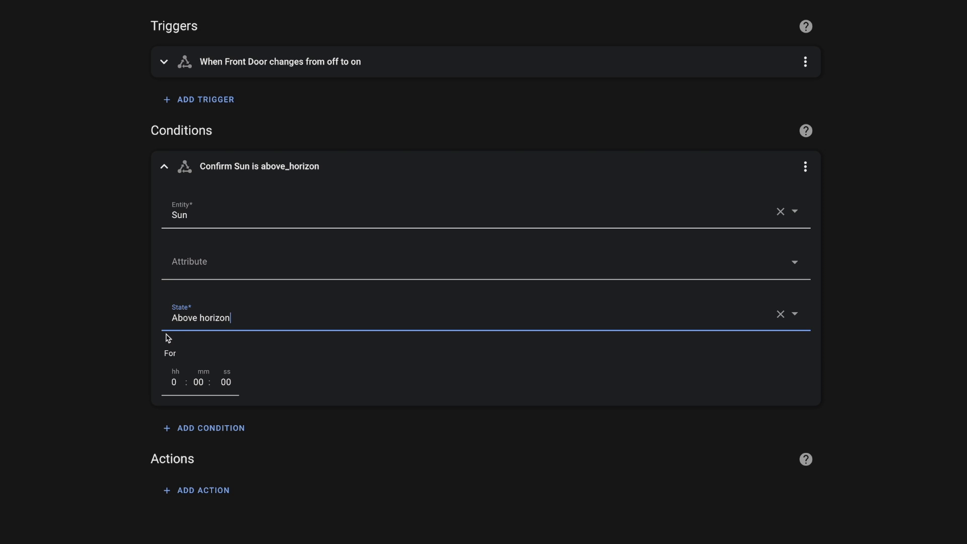
left_click(164, 170)
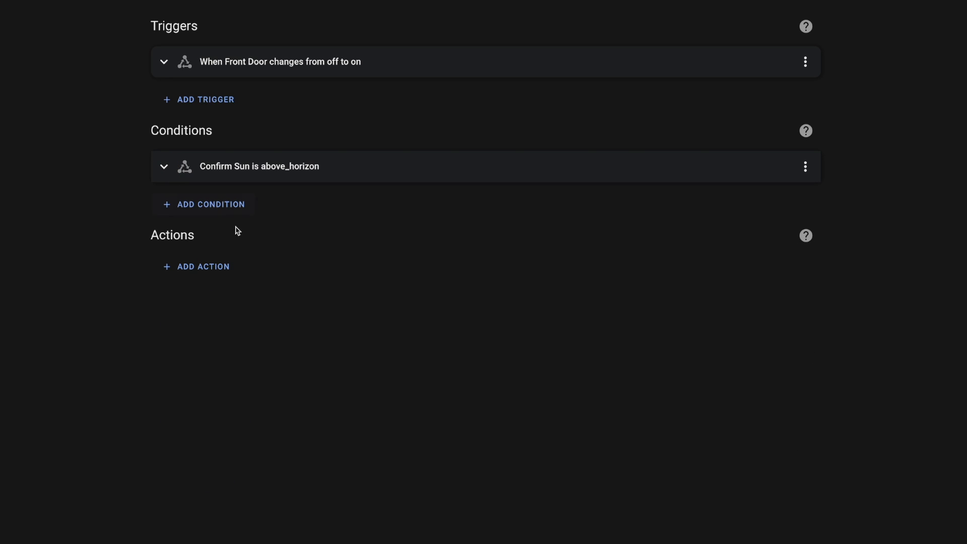
Add a Call service action that sends a notification through the phone's mobile app service ending in "ha_app".
left_click(218, 266)
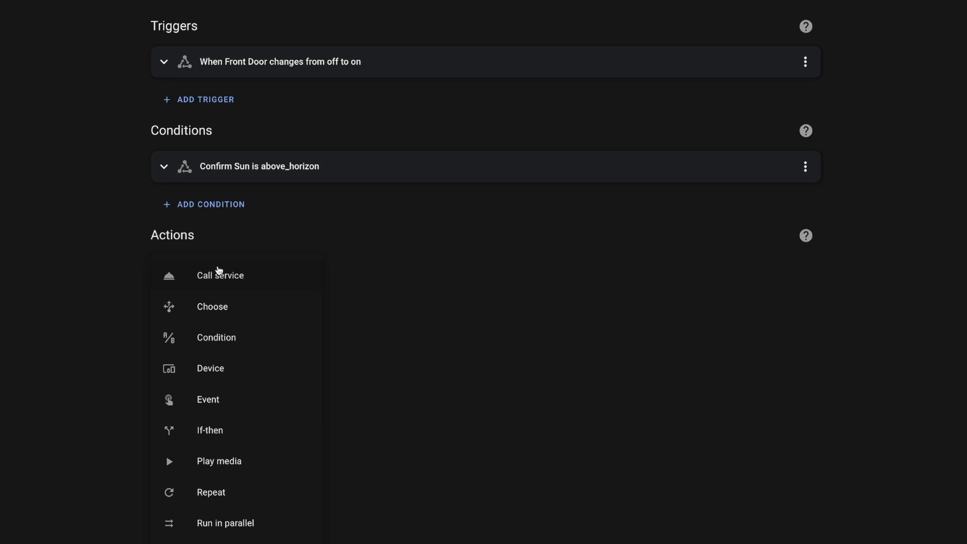
left_click(258, 277)
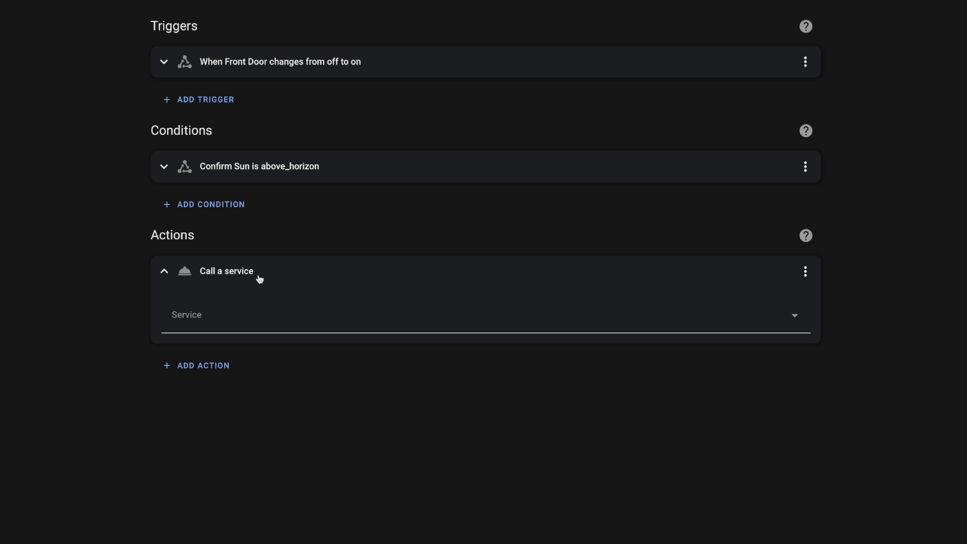
left_click(234, 316)
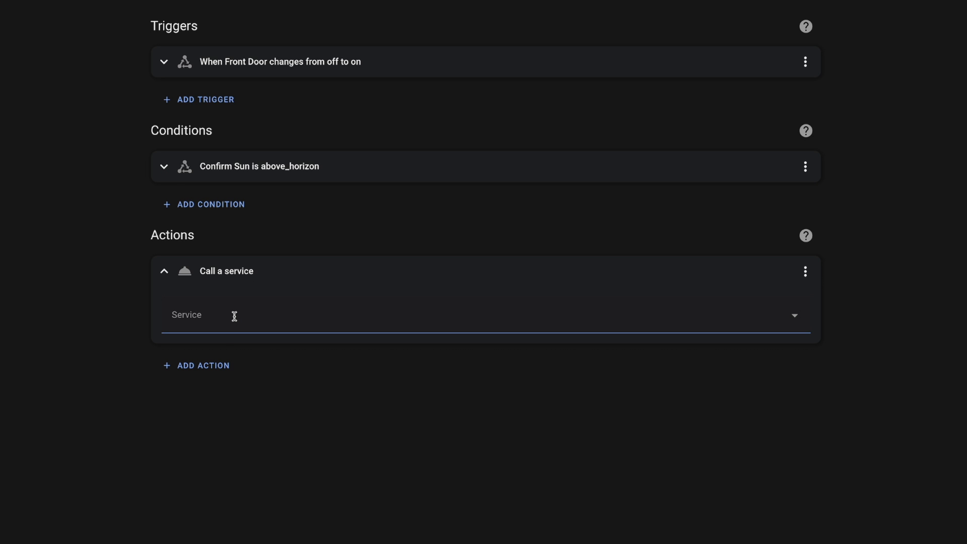
type("mobile")
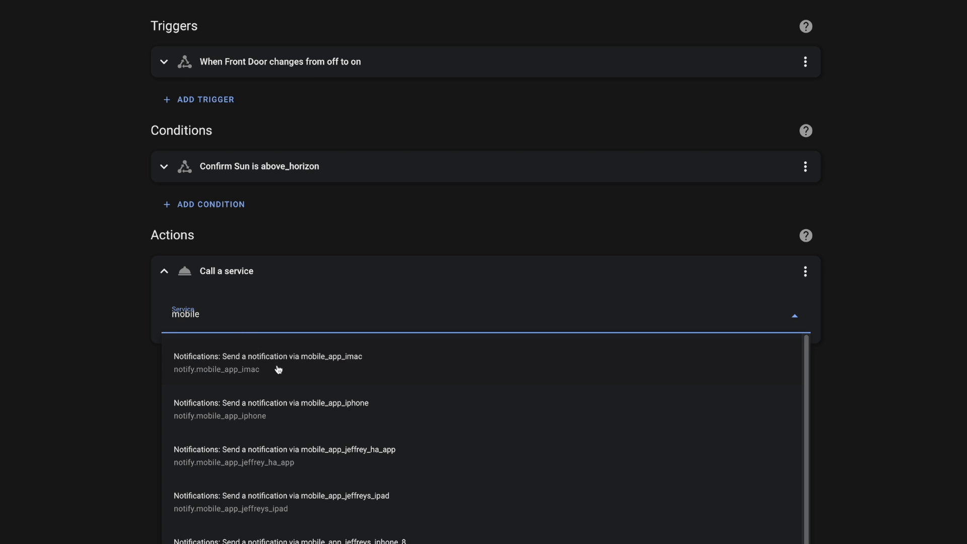
left_click(302, 464)
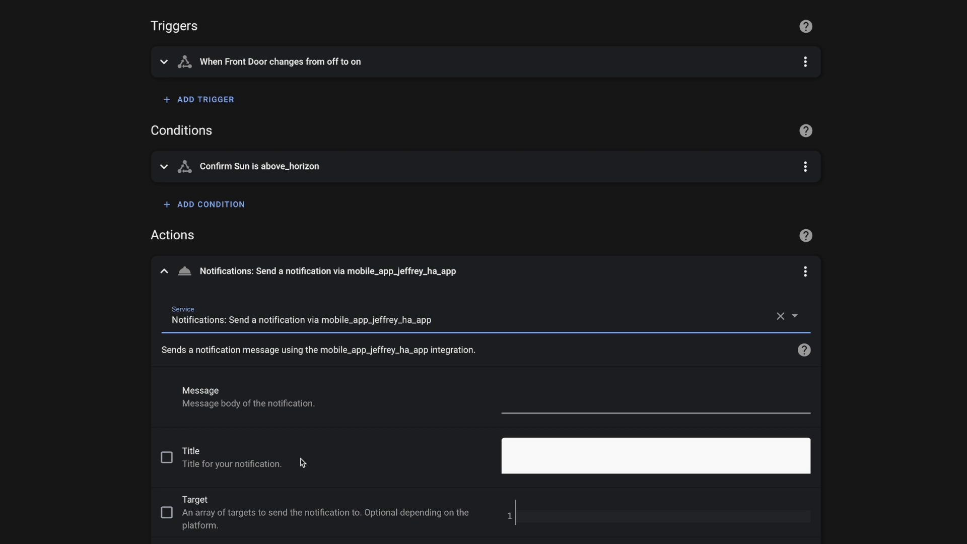
Set the notification's message to "Front Door was opened" and its title to "Door Notification".
left_click(506, 413)
type("Front D")
type("oor ")
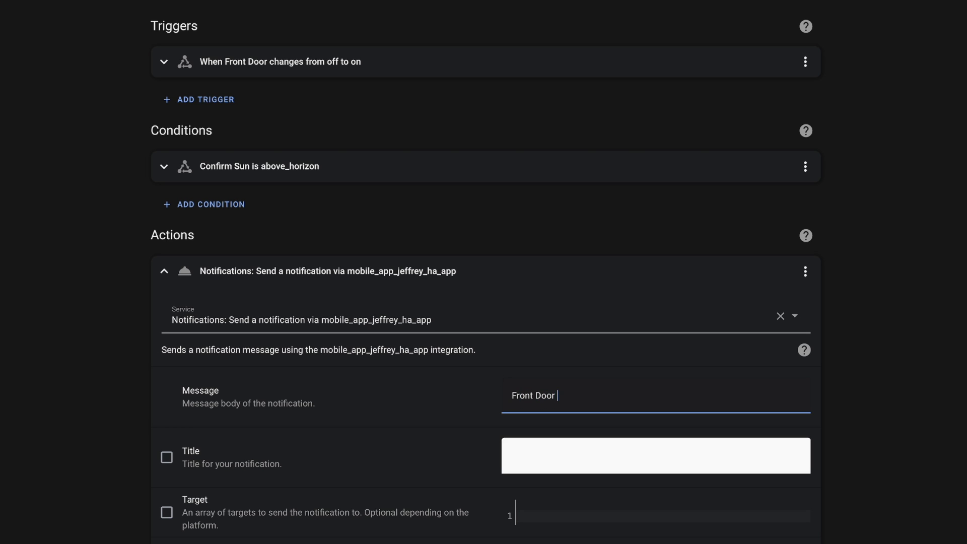
type("was opened")
left_click(522, 470)
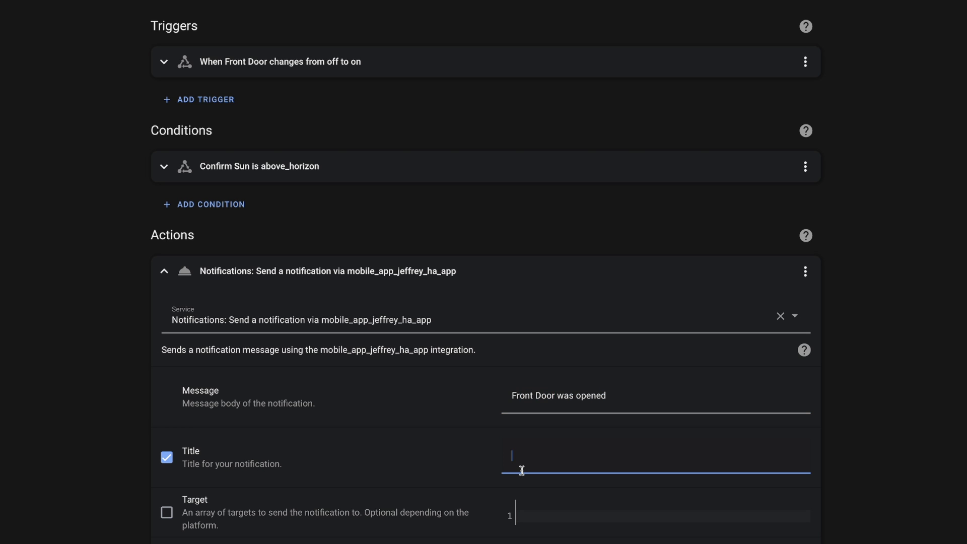
type("Door Notifications")
key("BackSpace")
Save the automation under the name "Door Notifications".
key("ctrl+s")
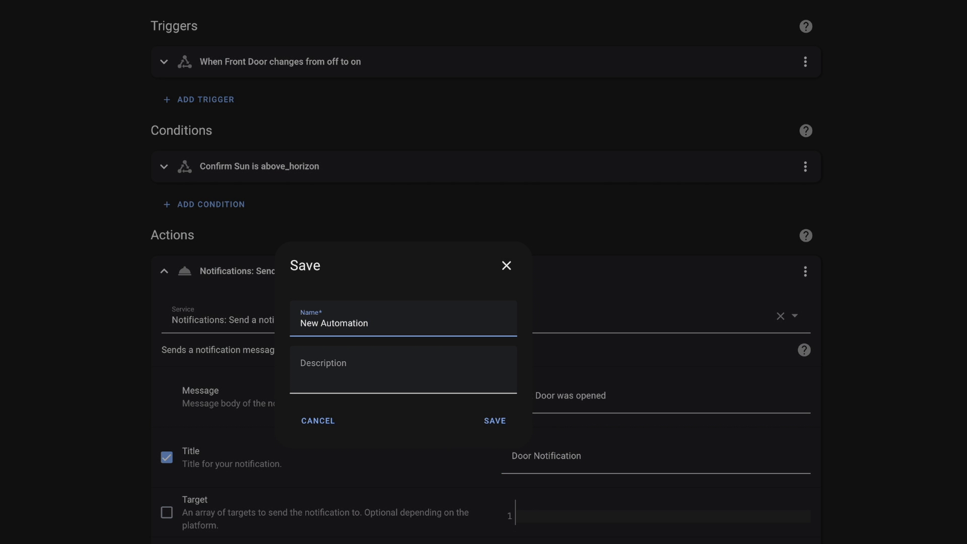
triple_click(375, 325)
type("Door Notifications")
left_click(490, 421)
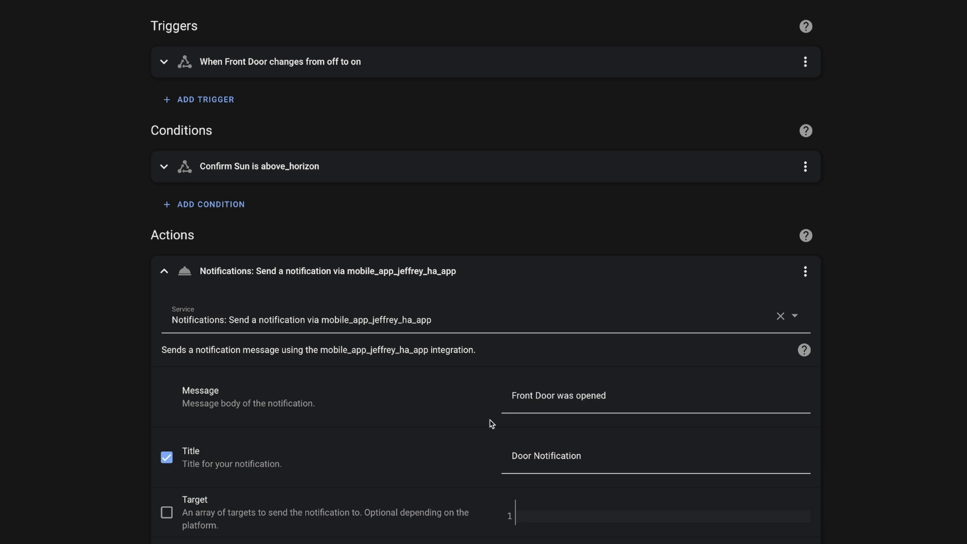